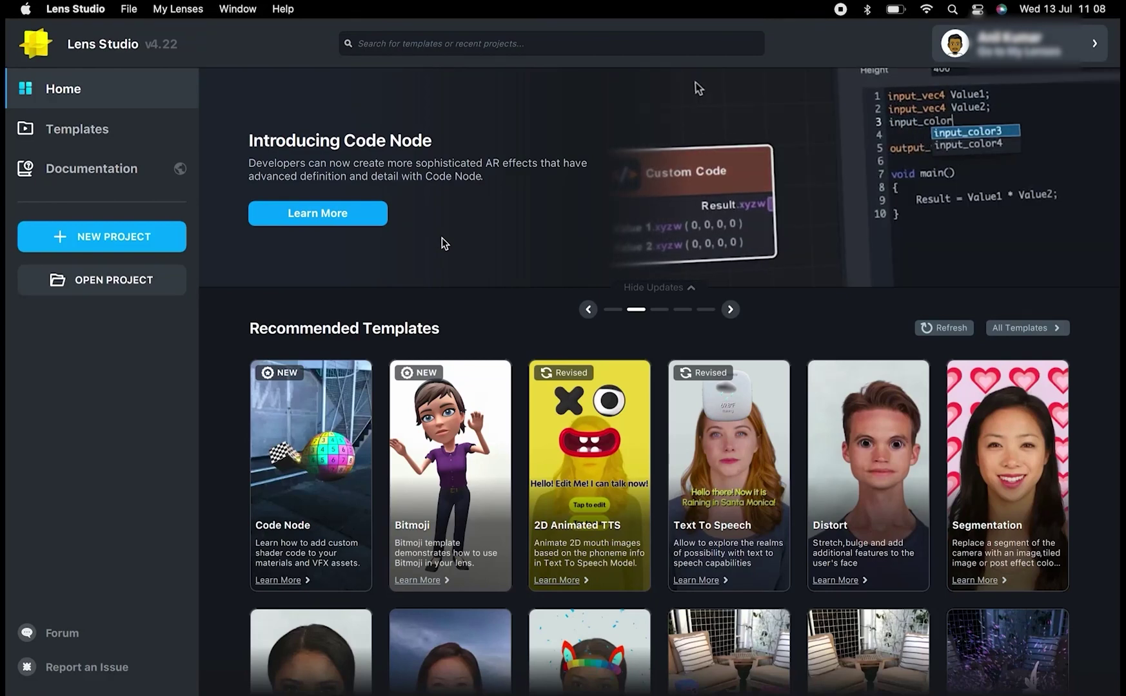
Create a new untitled lens project from the Lens Studio home screen.
click(139, 237)
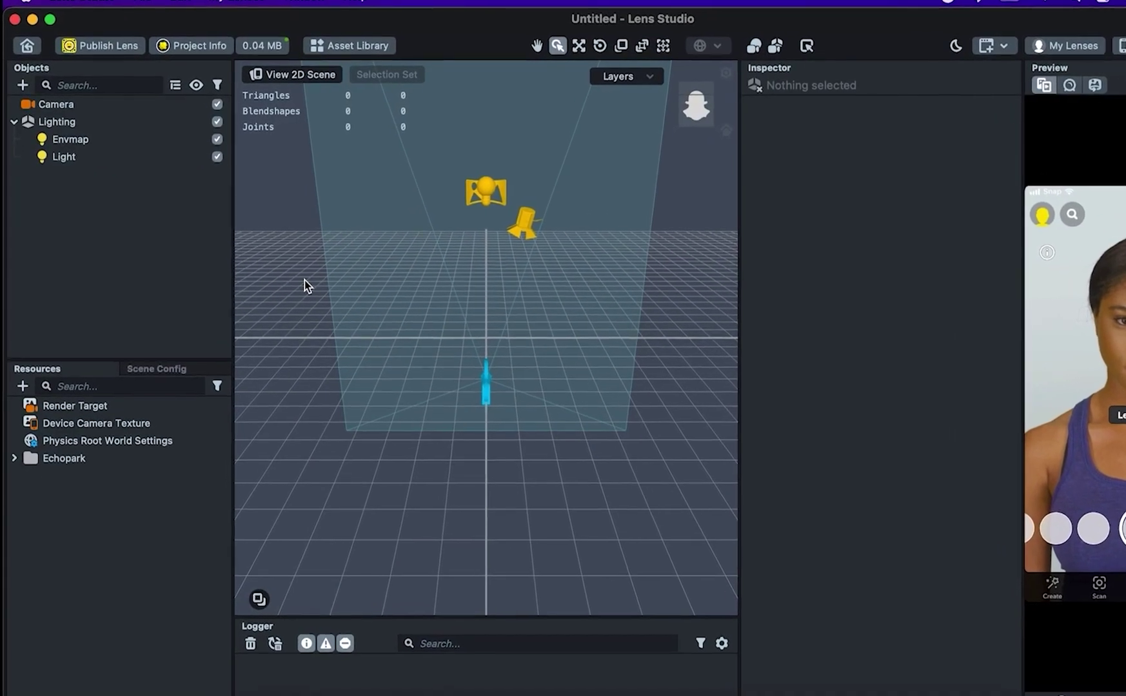
Add an Audio object and move it above Camera at the top of the hierarchy.
click(22, 84)
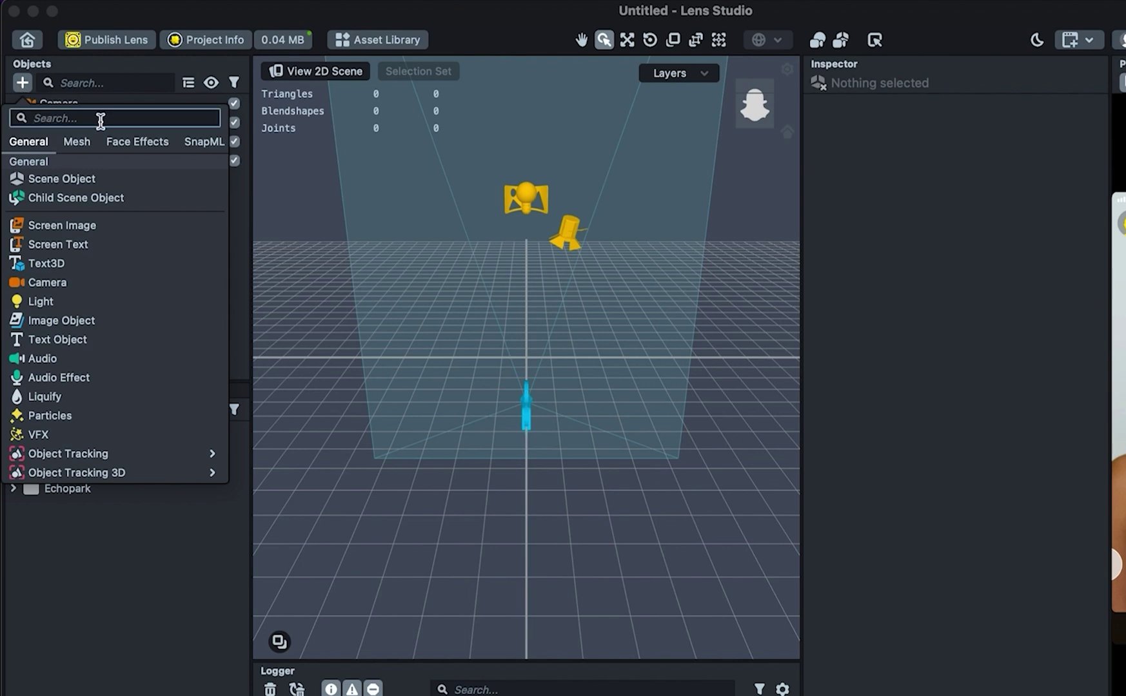
text(Audio)
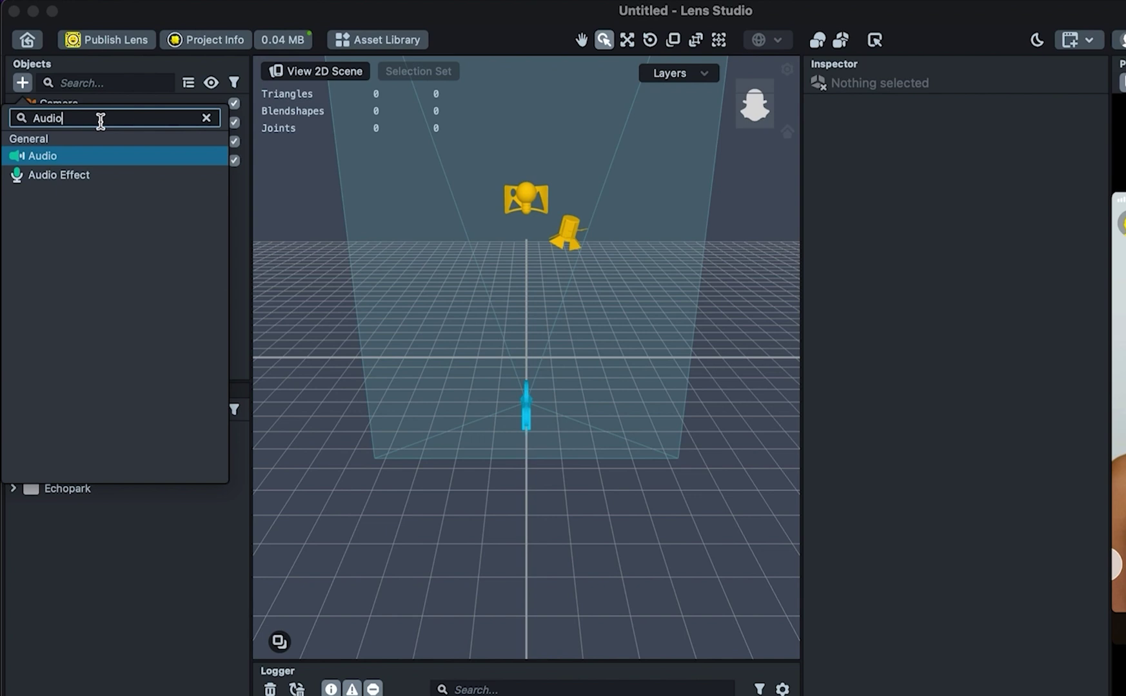
click(117, 155)
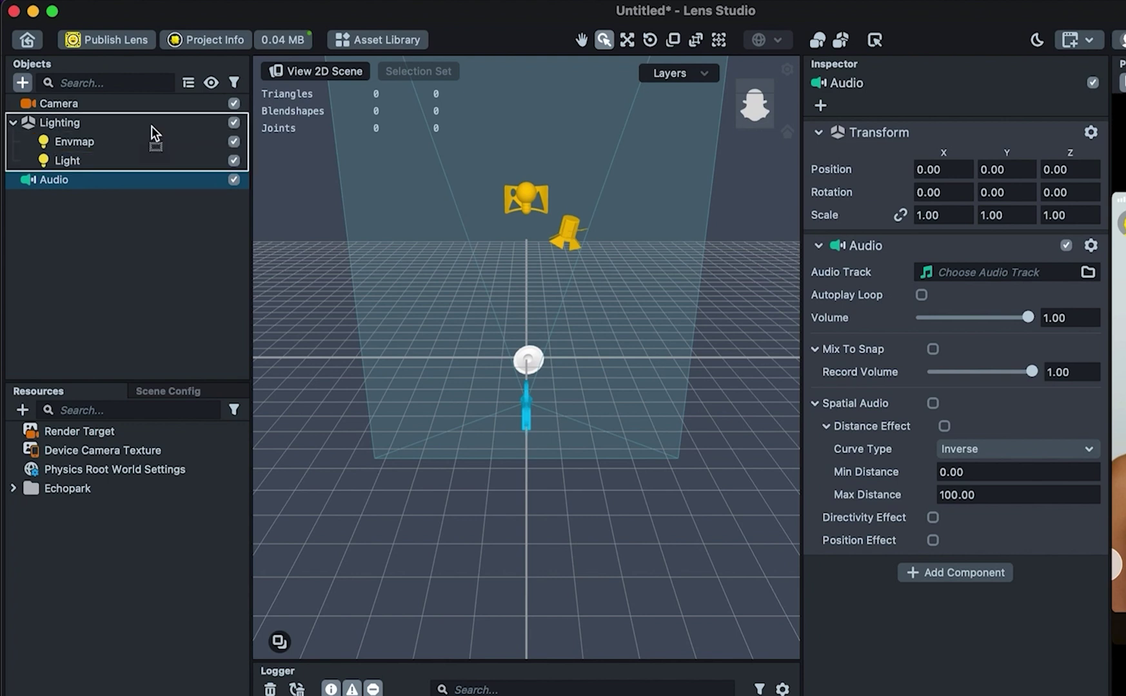
drag(153, 100, 153, 97)
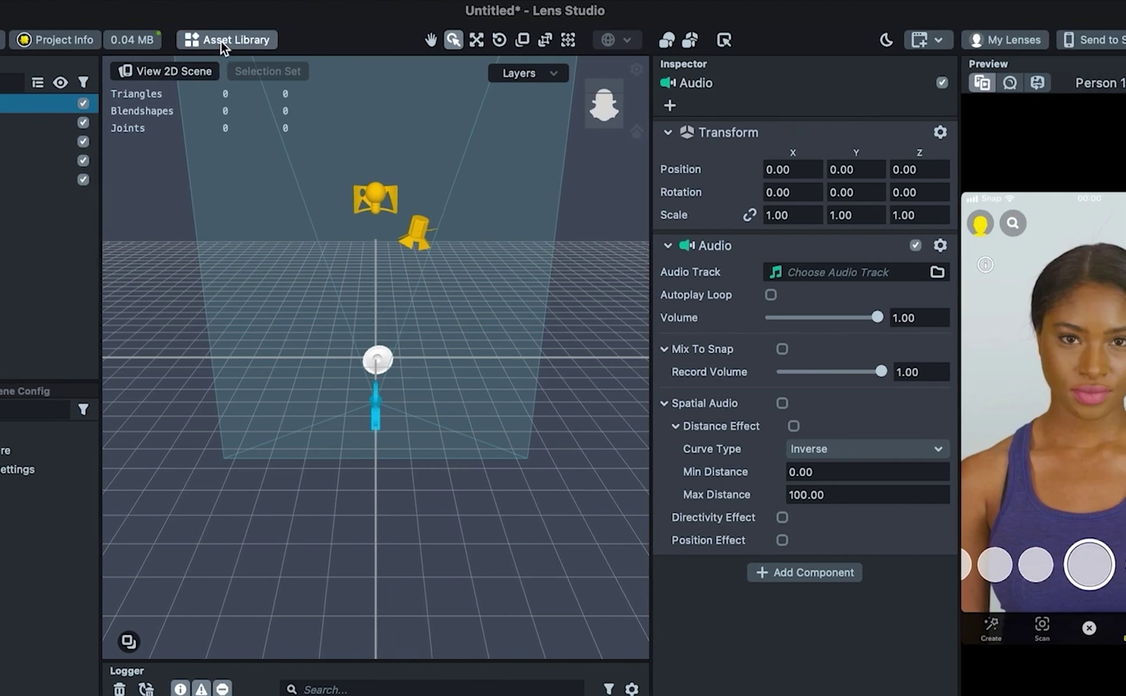
Find the Stingy sound in the Asset Library's Sounds and download it into the project.
click(221, 40)
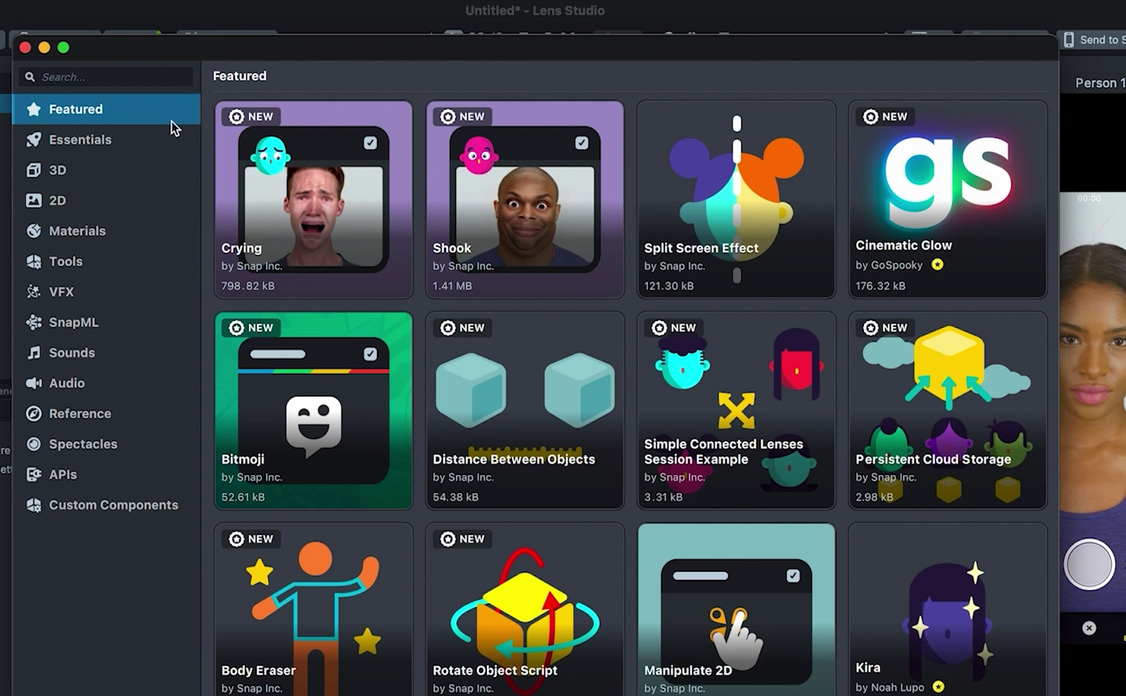
click(95, 353)
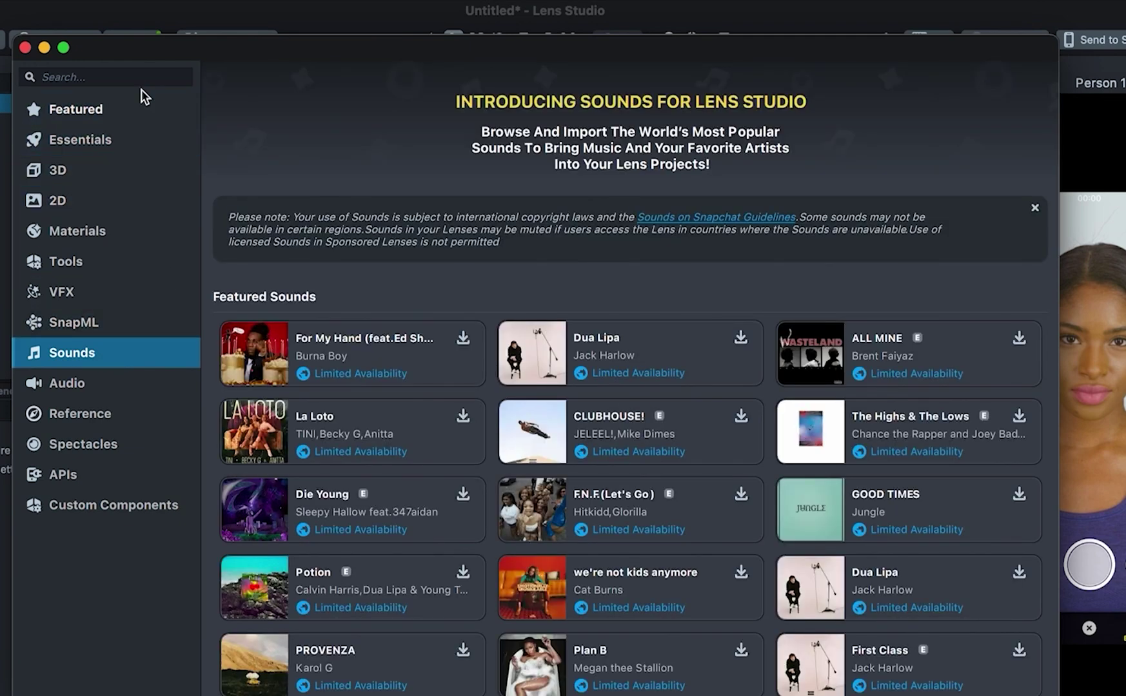
click(130, 78)
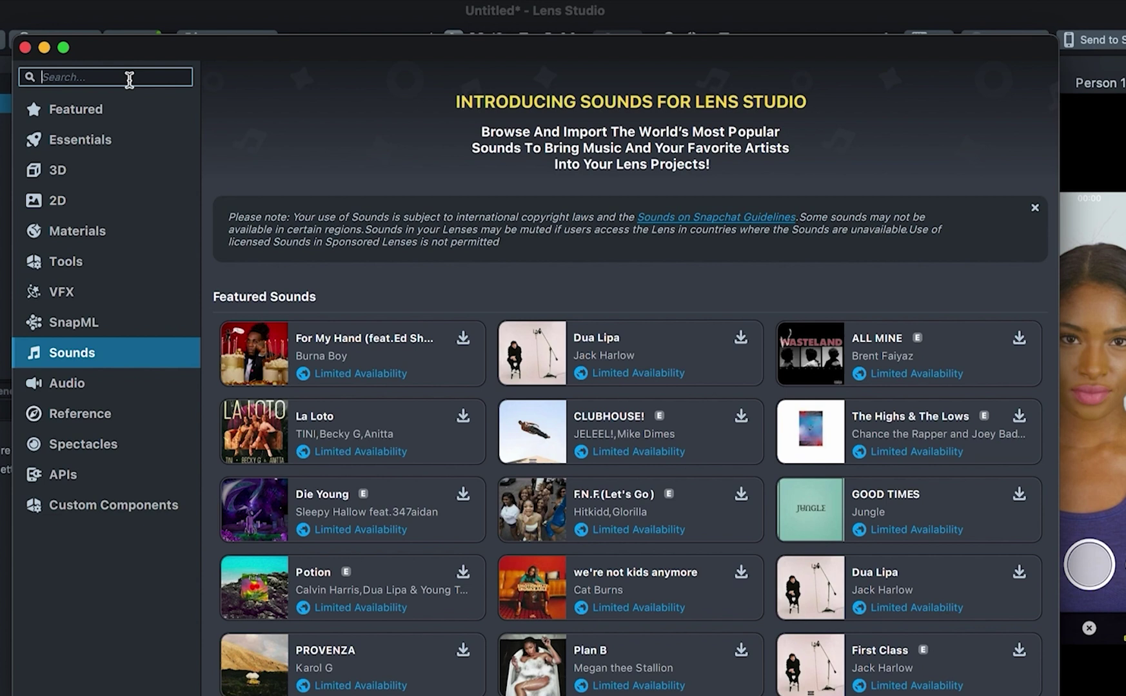
text(Sting)
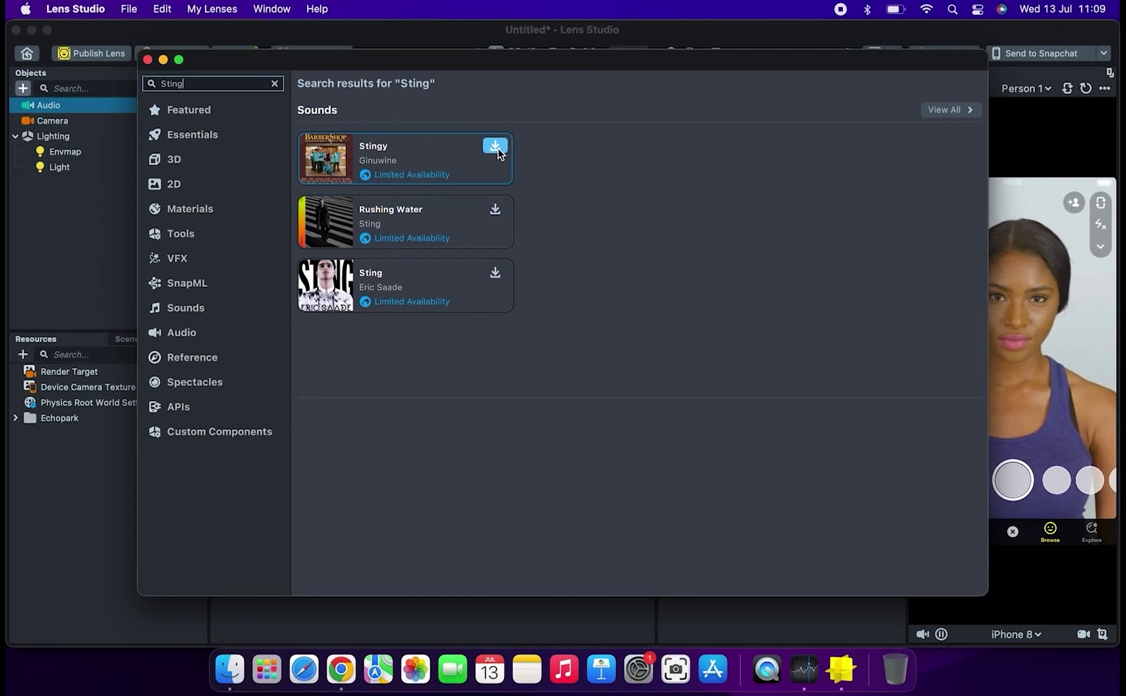
click(498, 148)
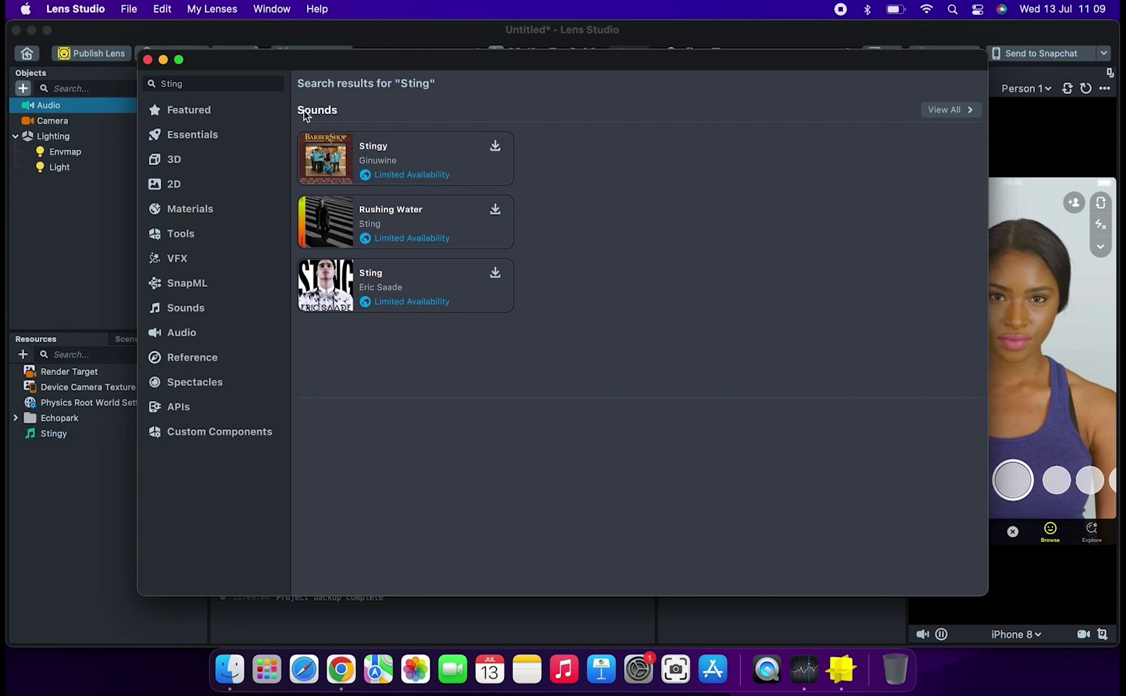
click(148, 60)
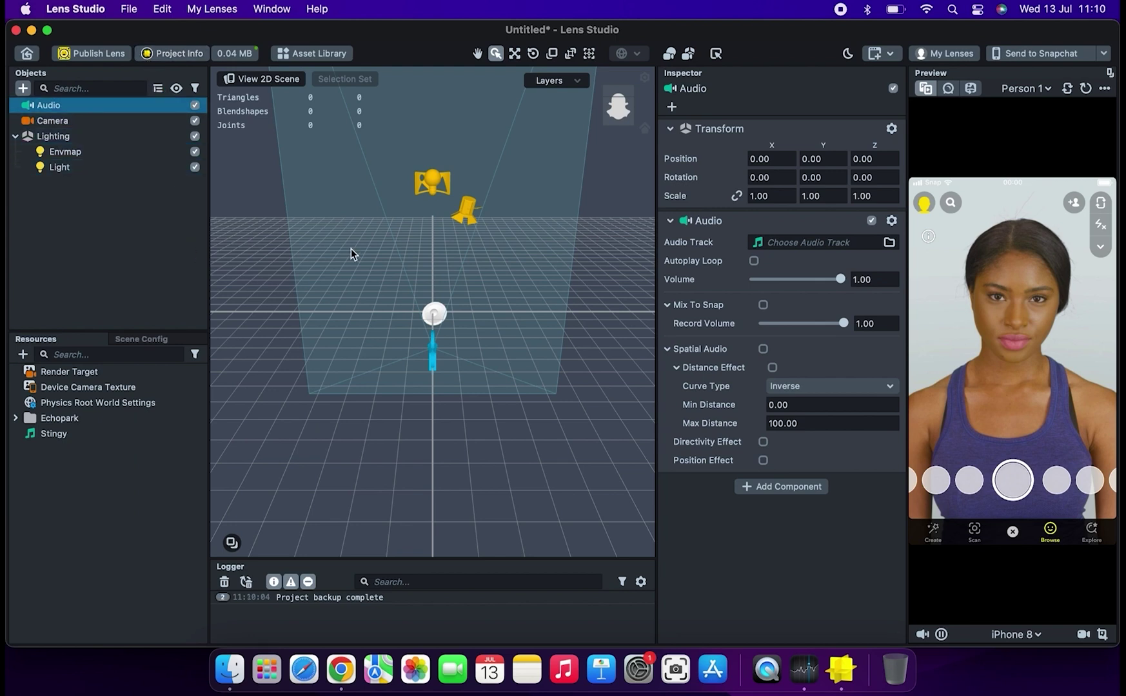
Assign Stingy as the Audio track with Autoplay Loop enabled, and send the lens to Snapchat.
click(889, 242)
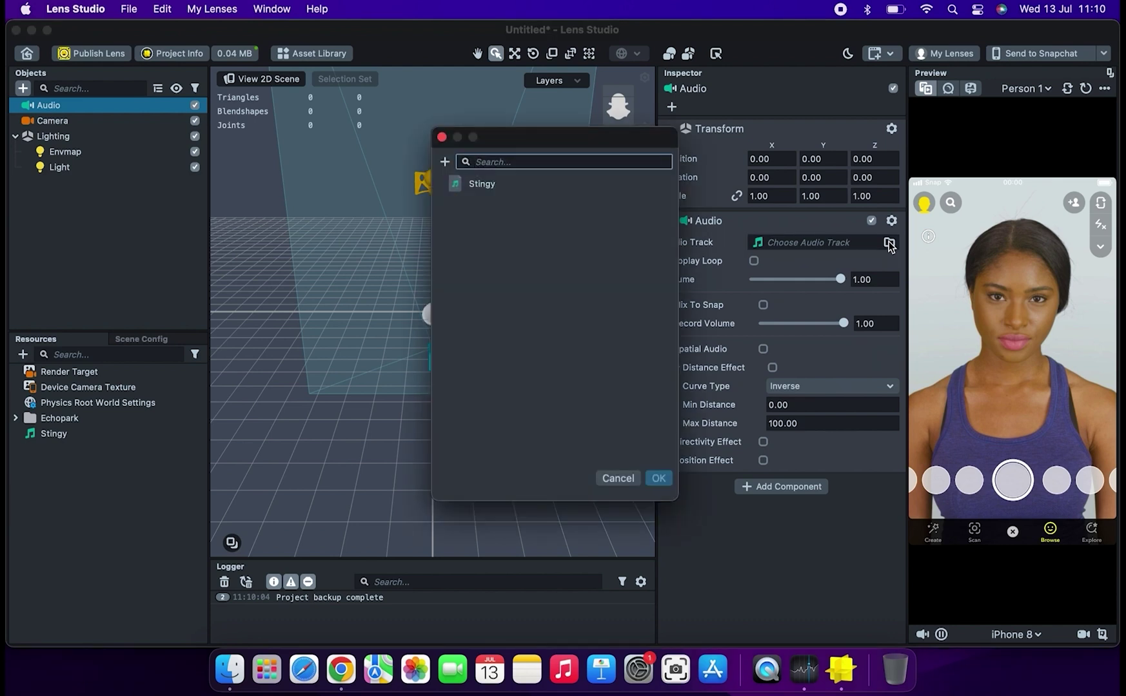
click(482, 188)
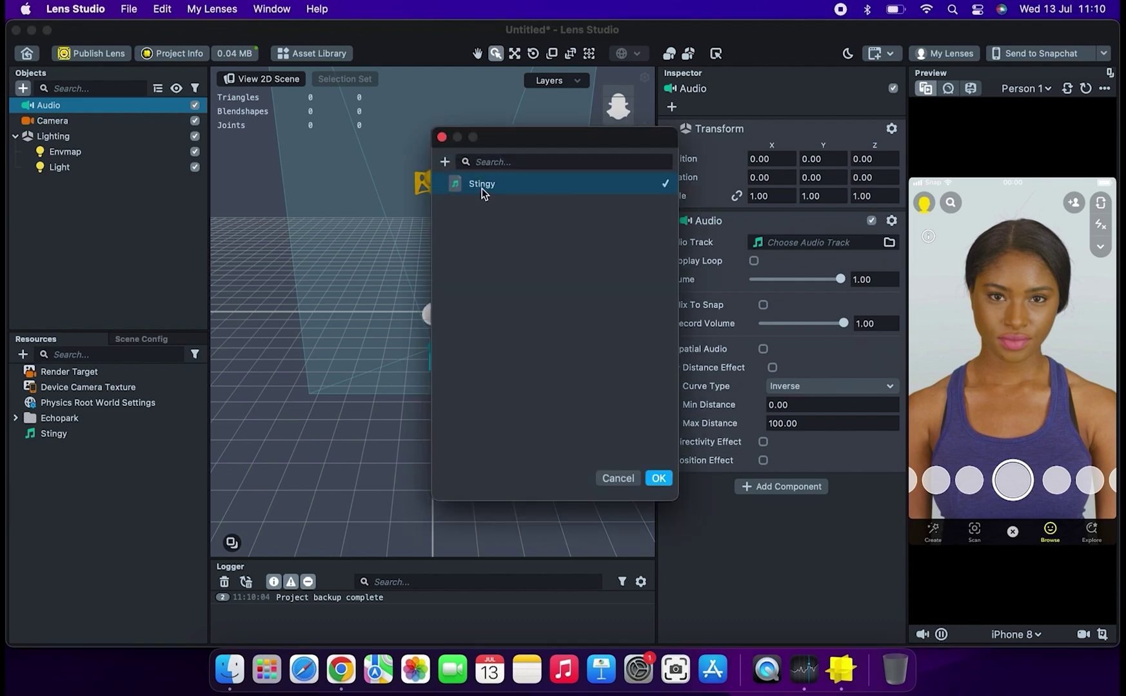
click(658, 478)
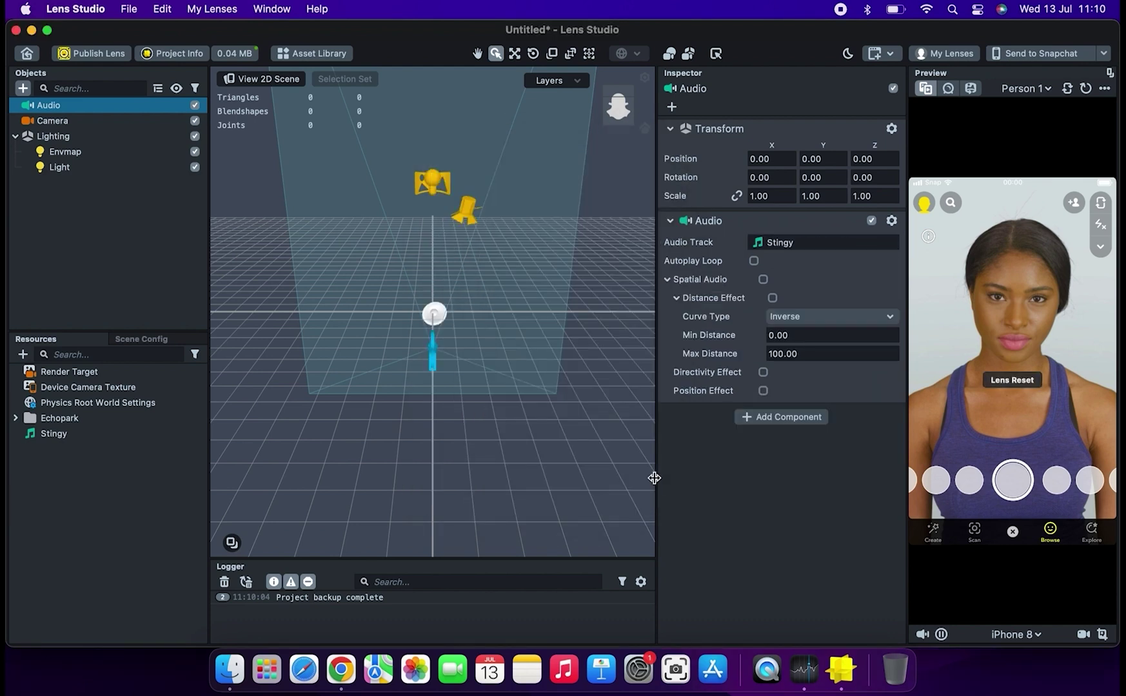
click(754, 261)
click(1036, 55)
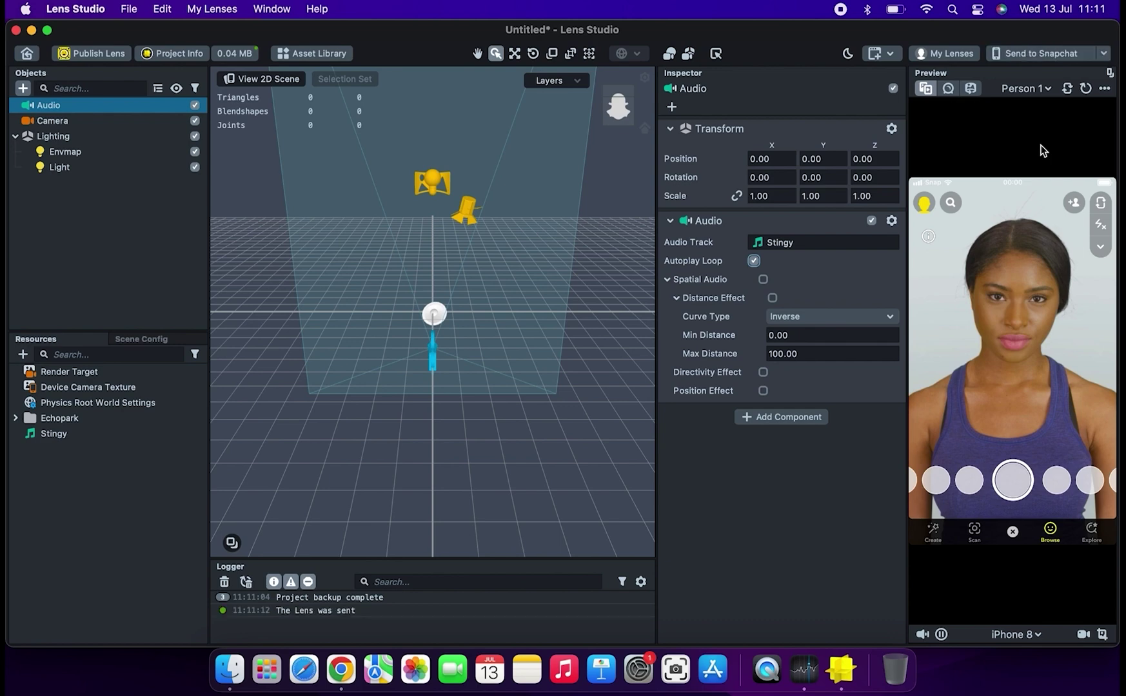
Set the lens preview to the Smile video in Project Info.
click(181, 55)
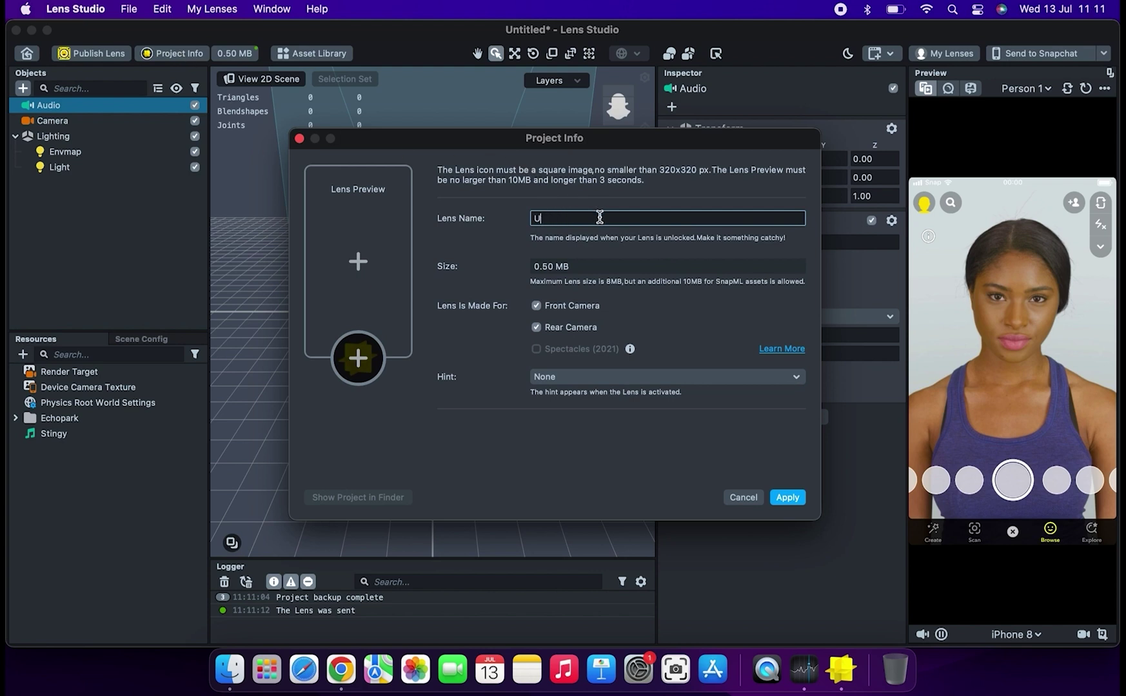
text(udio)
click(359, 262)
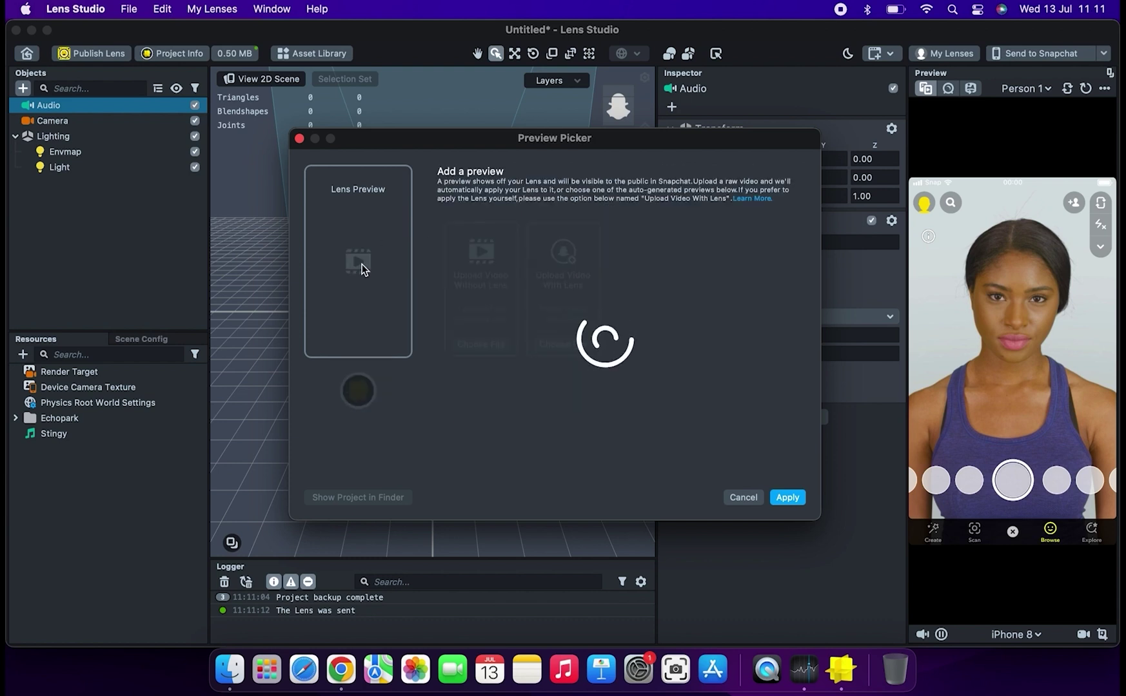
scroll(629, 378, down, 3)
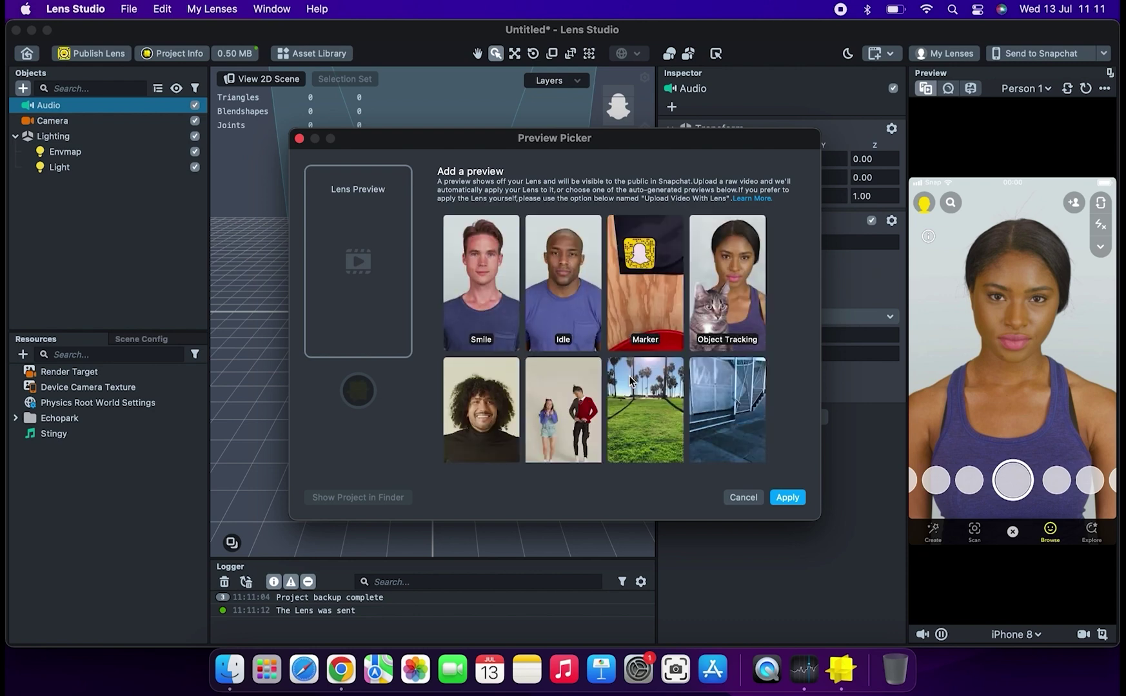
scroll(628, 377, down, 3)
scroll(630, 380, down, 3)
click(574, 377)
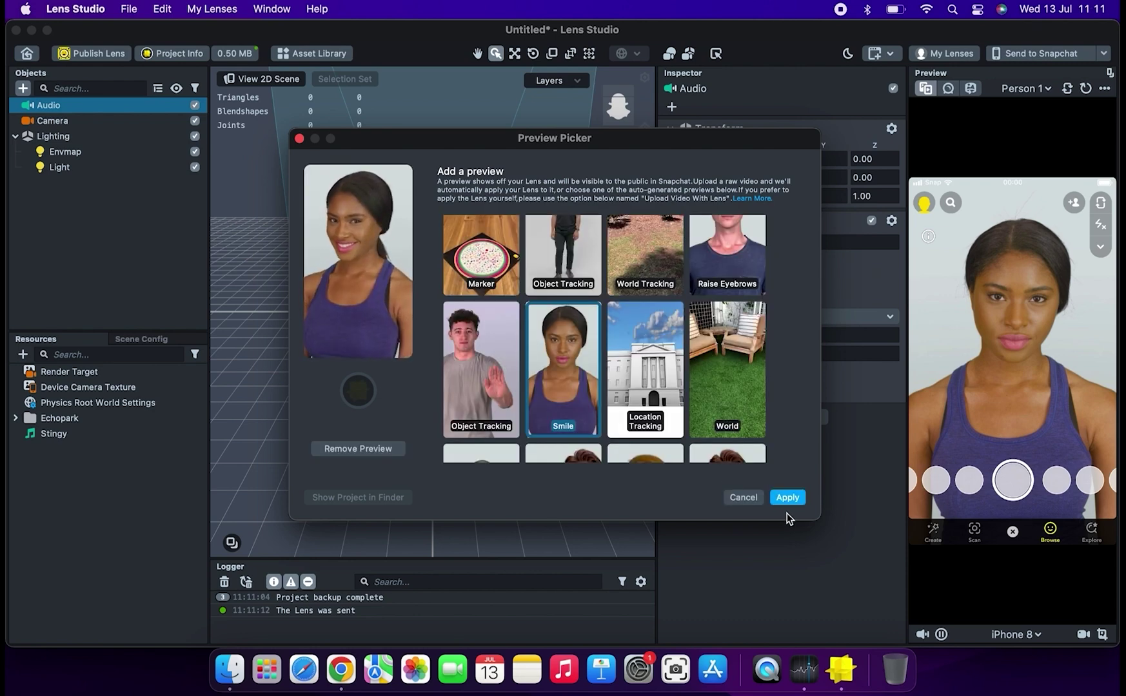
click(789, 499)
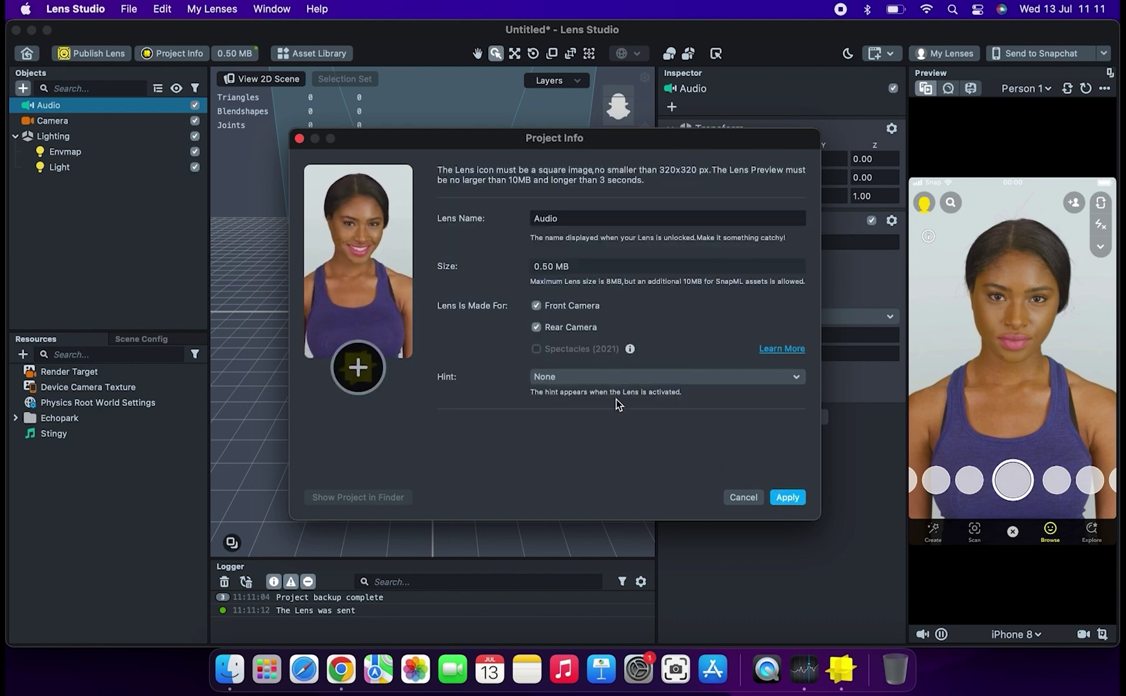
Set the activation hint to FIND FACE and apply the project info changes.
click(599, 380)
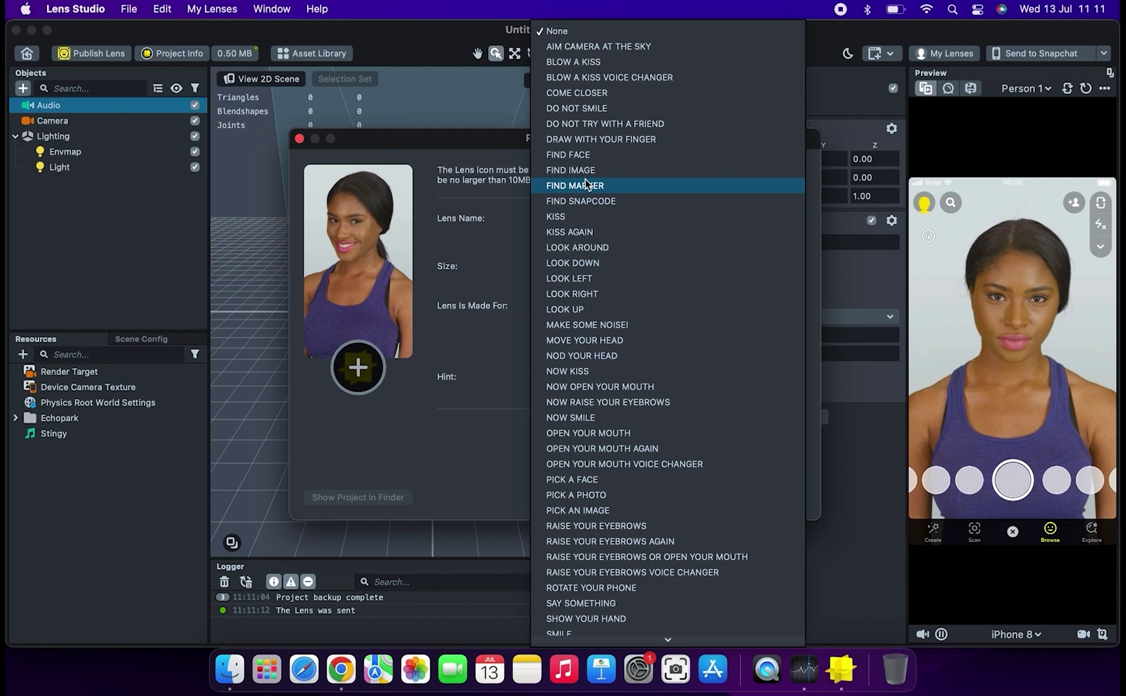
click(581, 155)
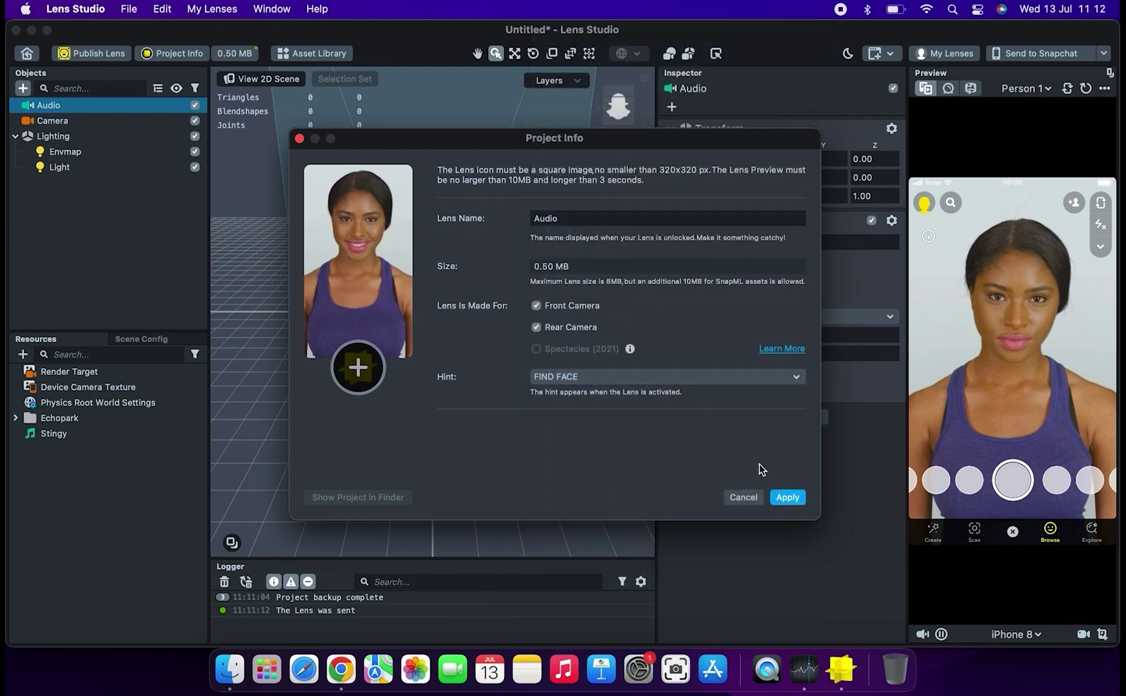
click(792, 500)
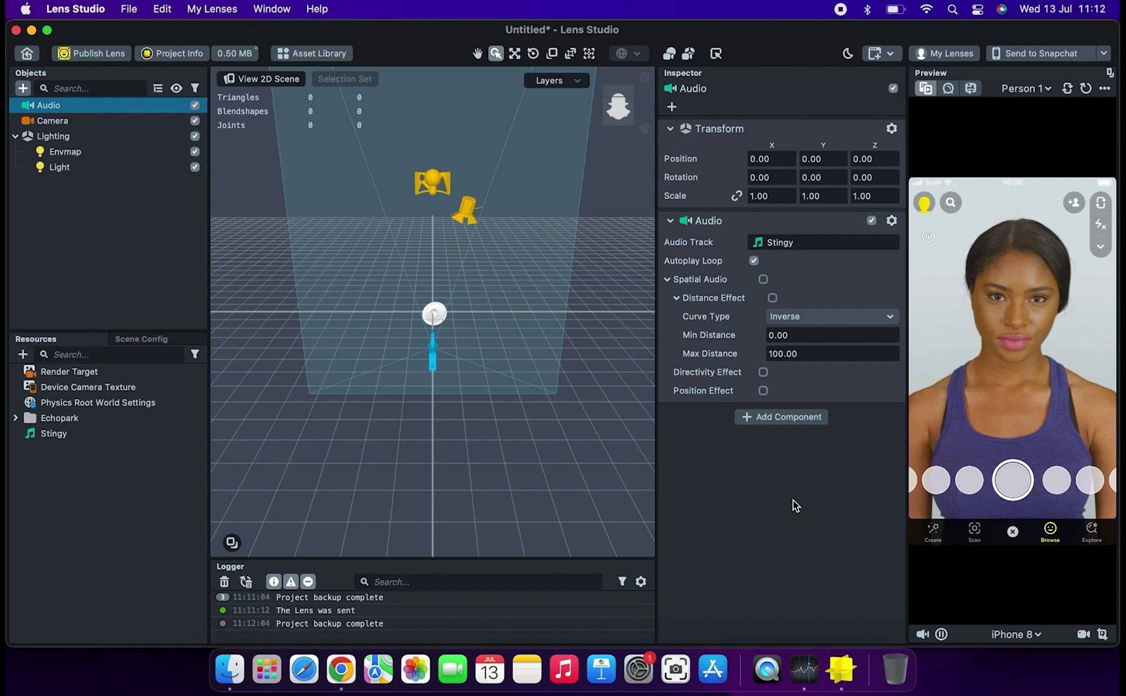
Optimize the project, including disabled objects, then publish the lens.
click(130, 10)
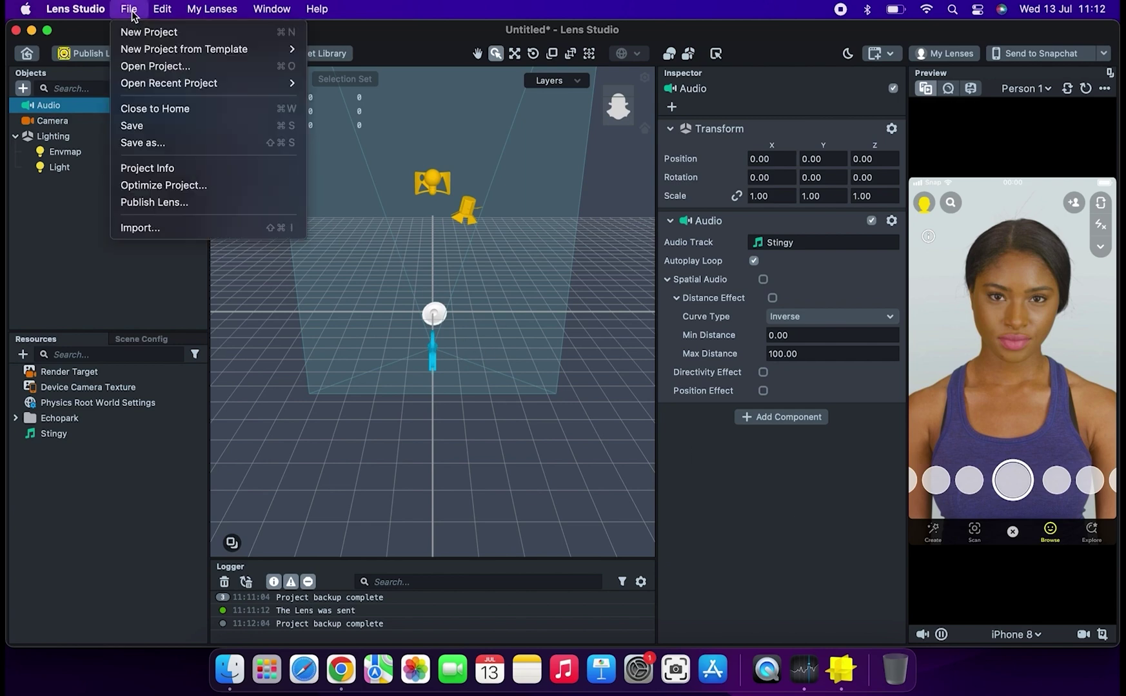
click(174, 191)
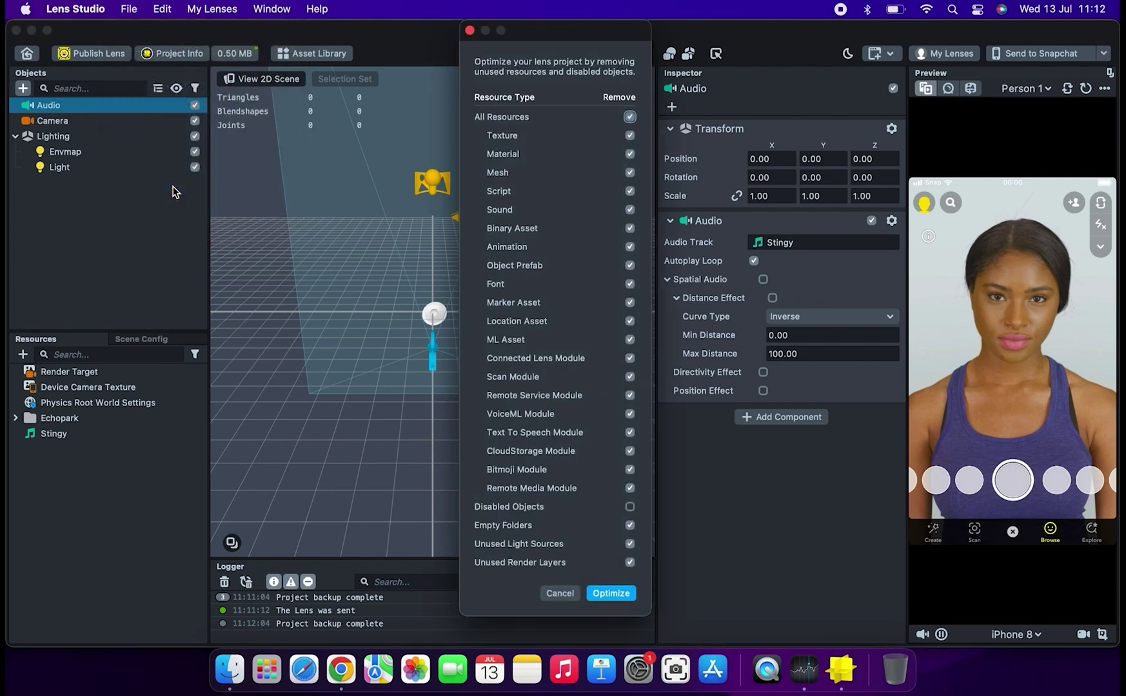
click(630, 509)
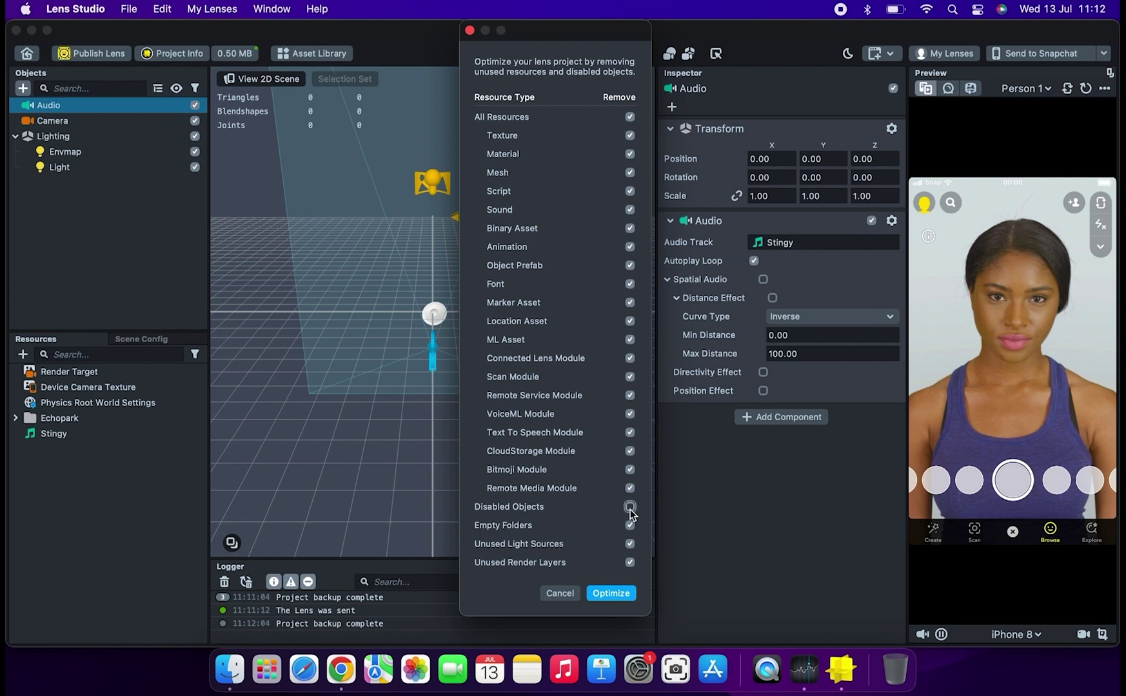
click(614, 590)
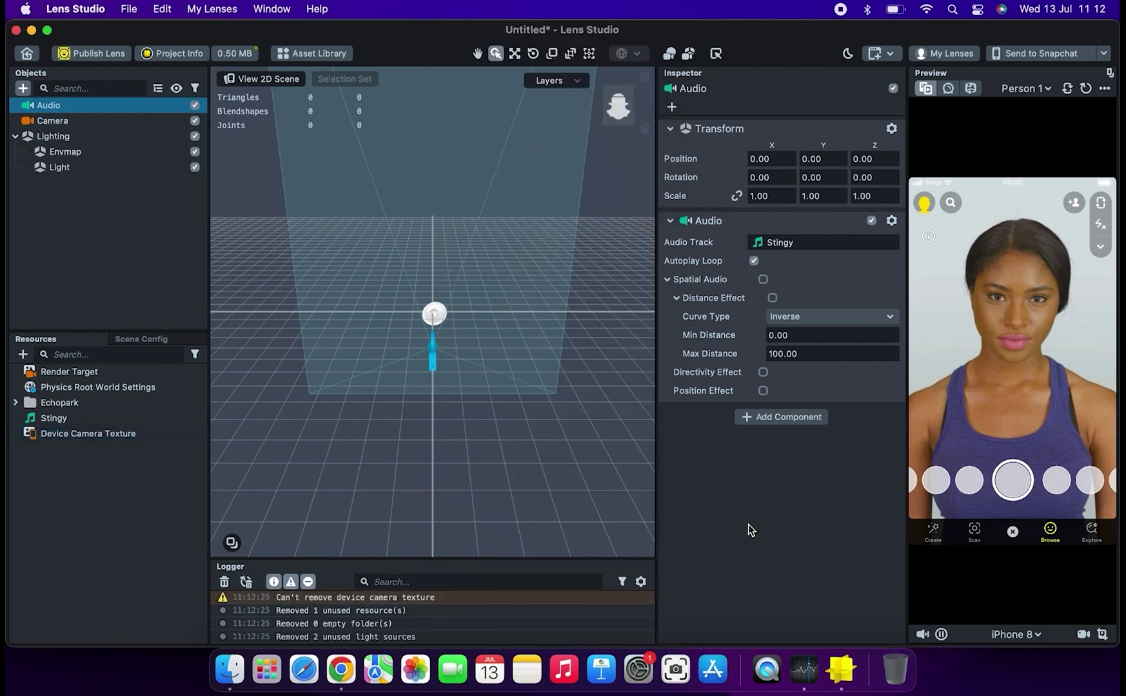
click(102, 56)
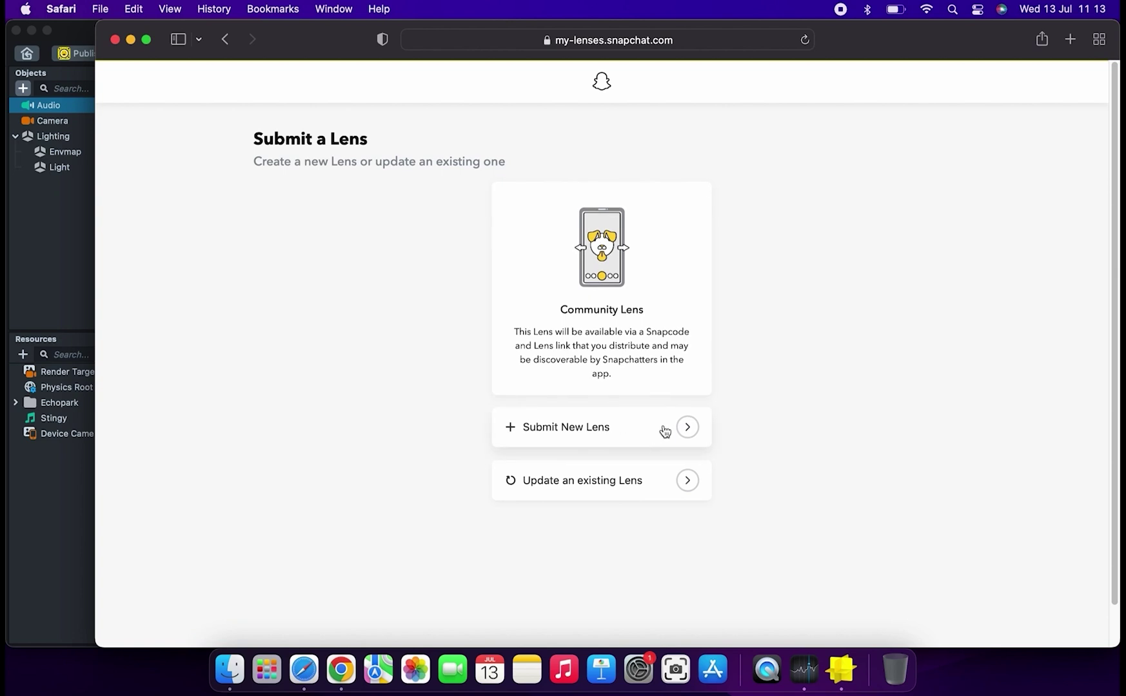
Start a new lens submission with primary category Music and secondary category Funny.
click(690, 428)
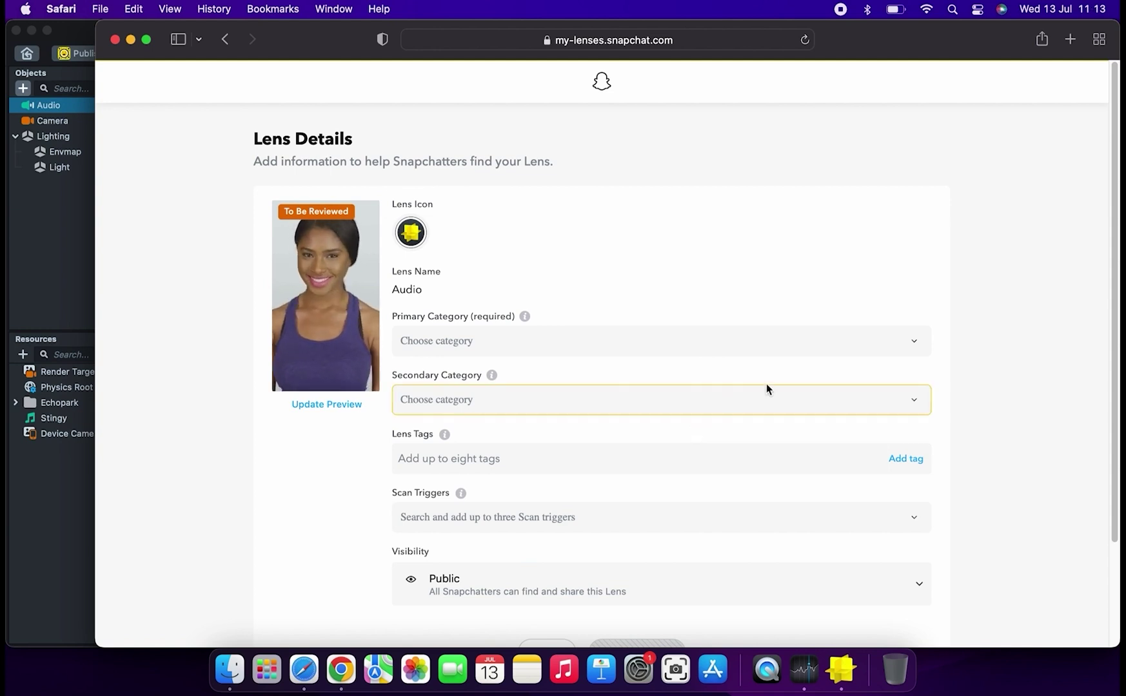
click(893, 347)
scroll(429, 554, down, 3)
scroll(431, 572, down, 3)
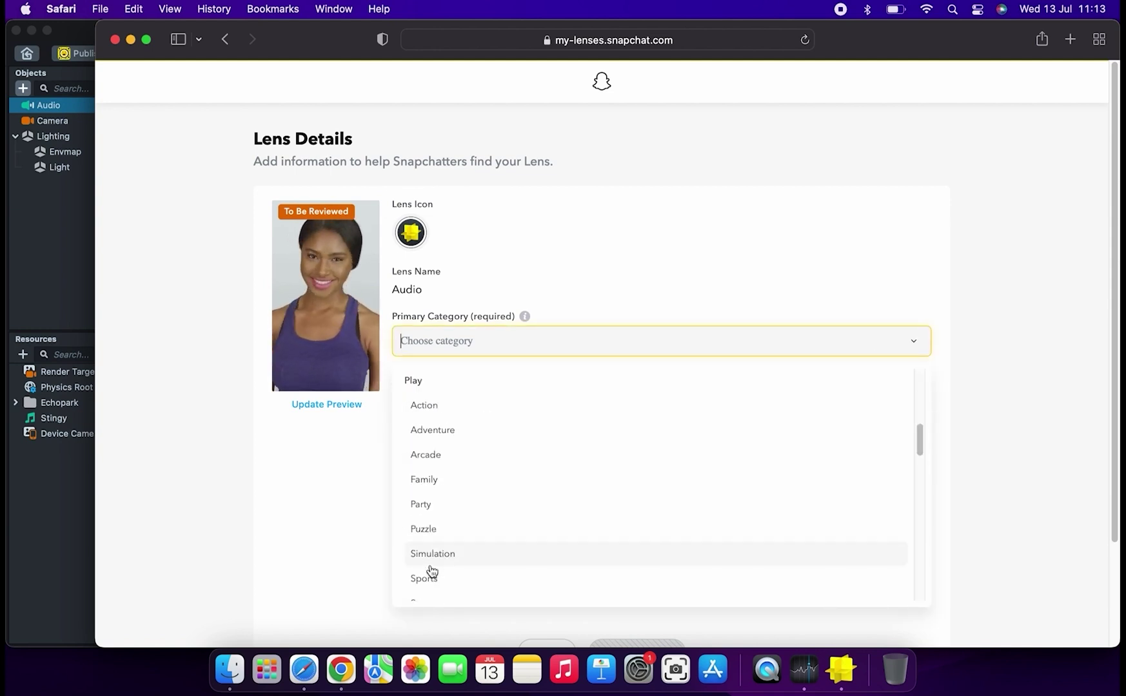
scroll(431, 571, down, 3)
scroll(431, 571, down, 3)
scroll(430, 570, down, 1)
scroll(430, 569, down, 5)
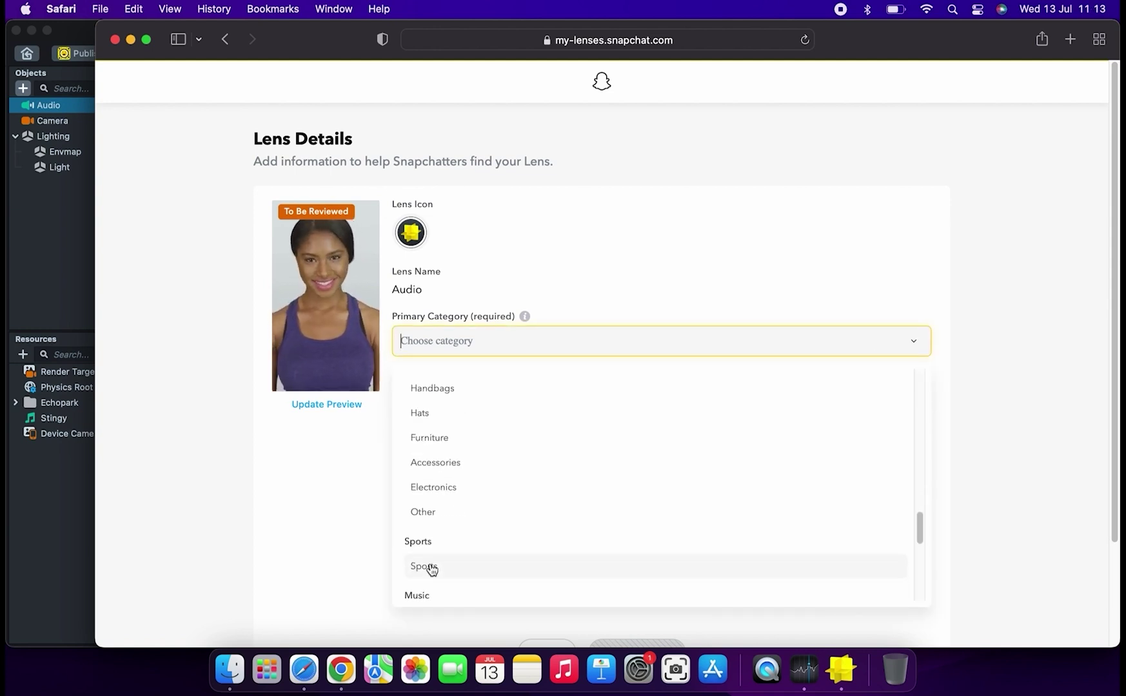
click(428, 571)
click(477, 405)
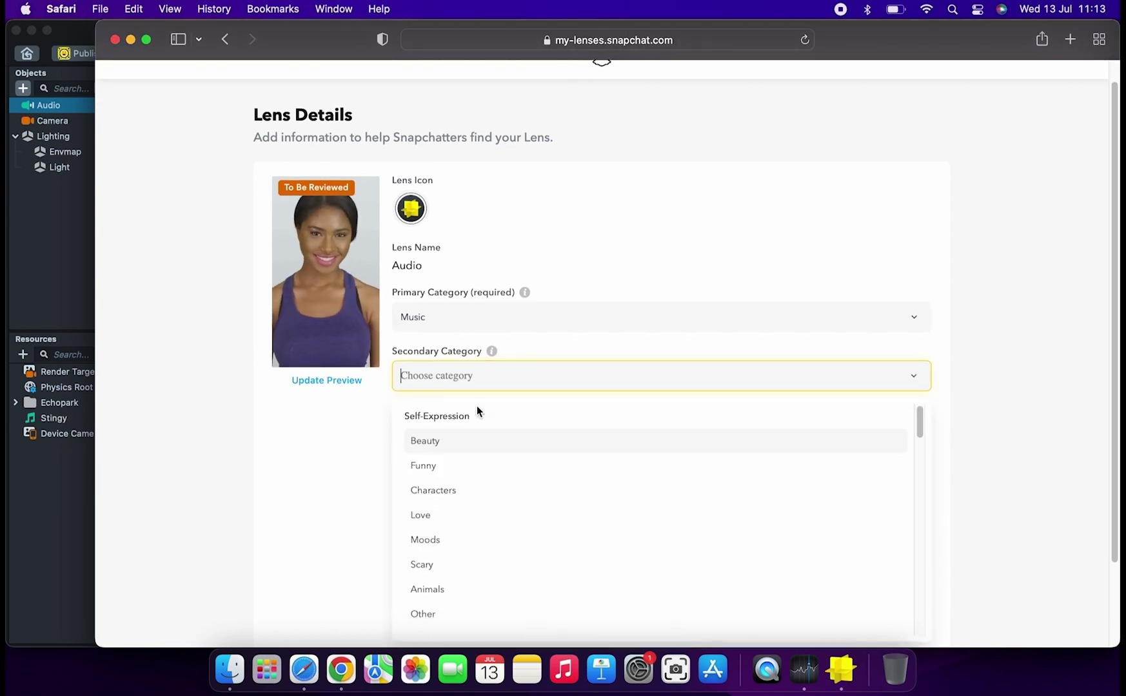
click(434, 467)
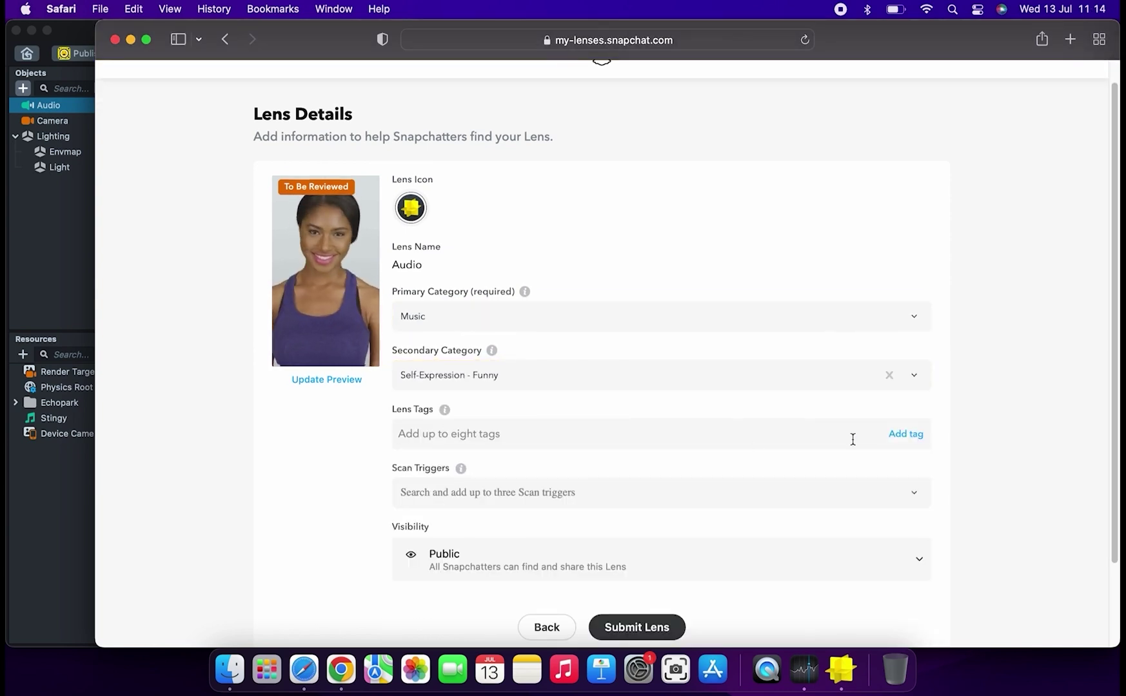
Add the Music tag and Person scan trigger, keep visibility Public, and submit for review.
click(906, 442)
text(Music)
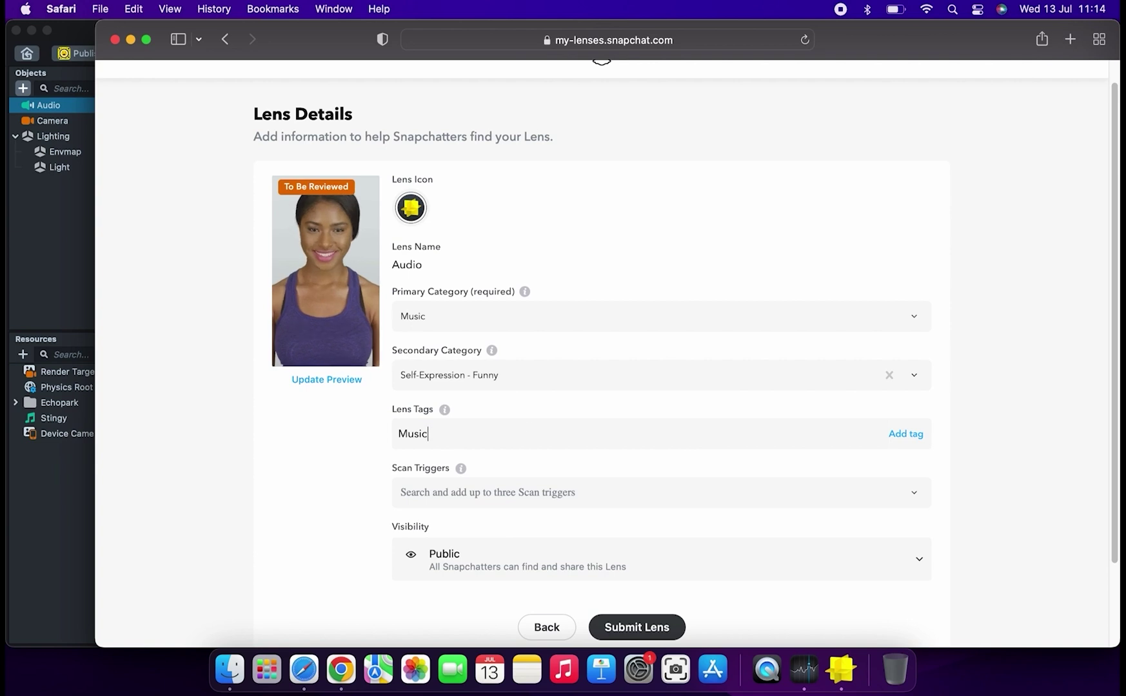
key(Return)
click(431, 486)
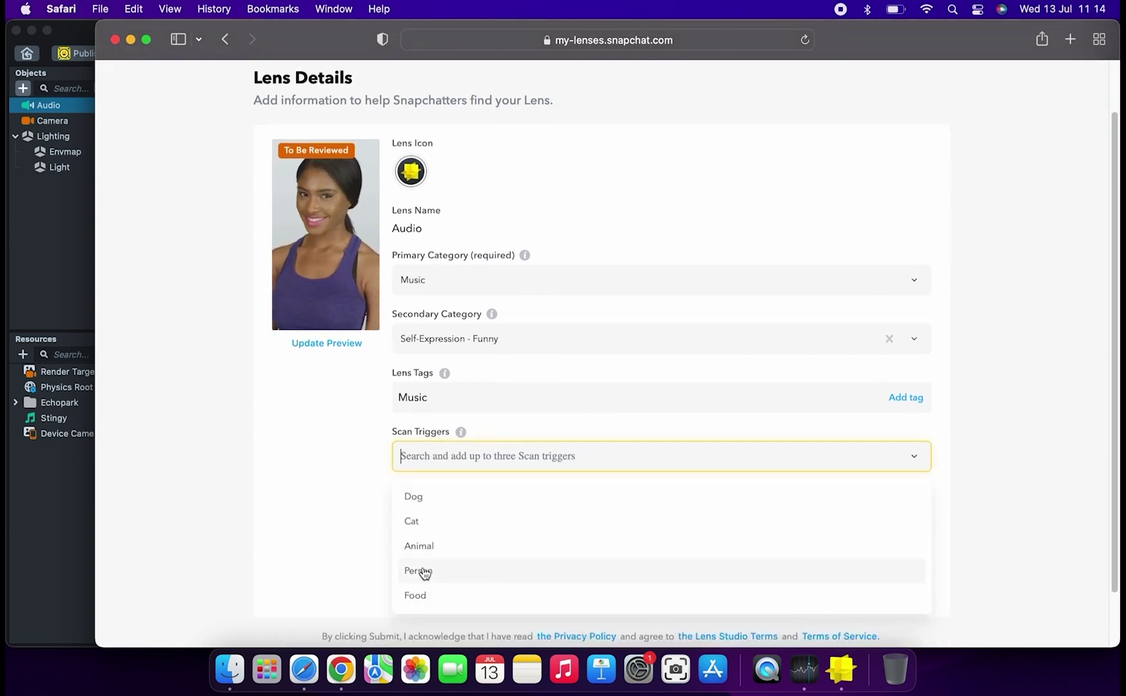
click(423, 571)
click(503, 563)
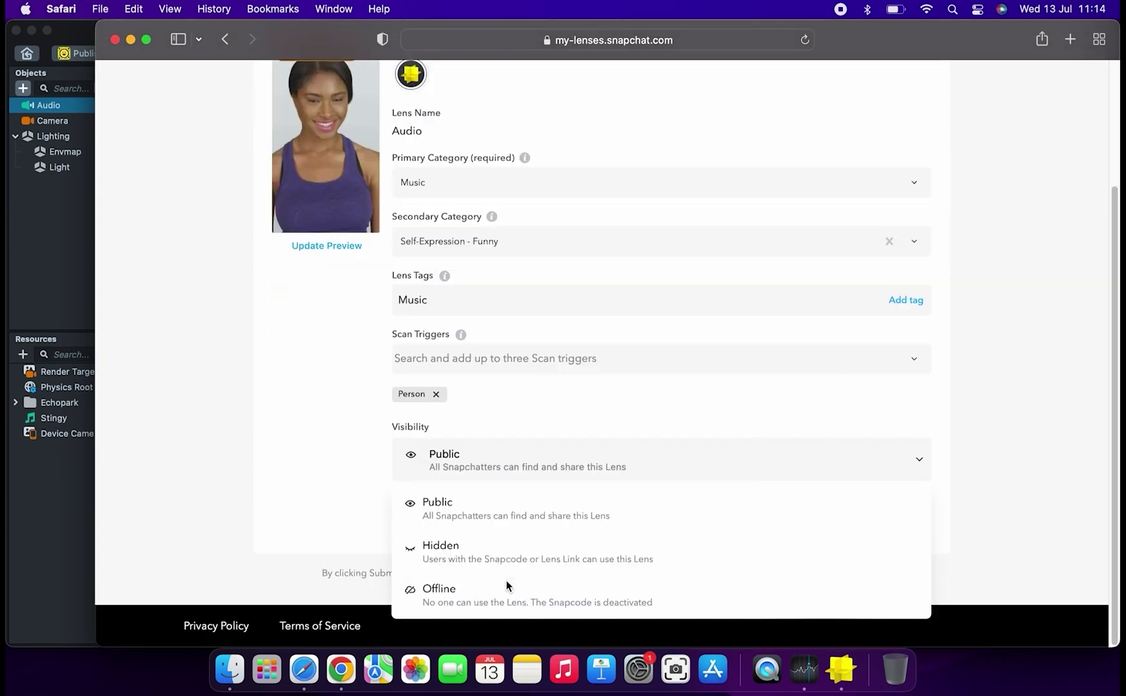
click(490, 515)
click(631, 527)
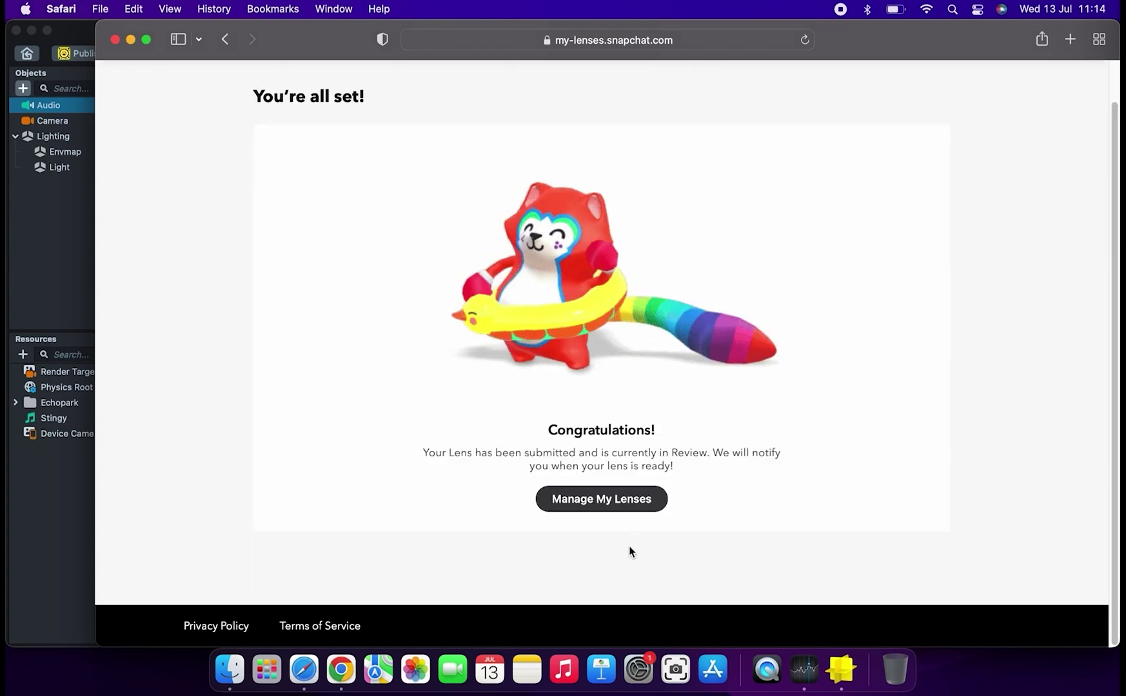
Go to Manage My Lenses and copy the Audio lens's share link.
click(611, 499)
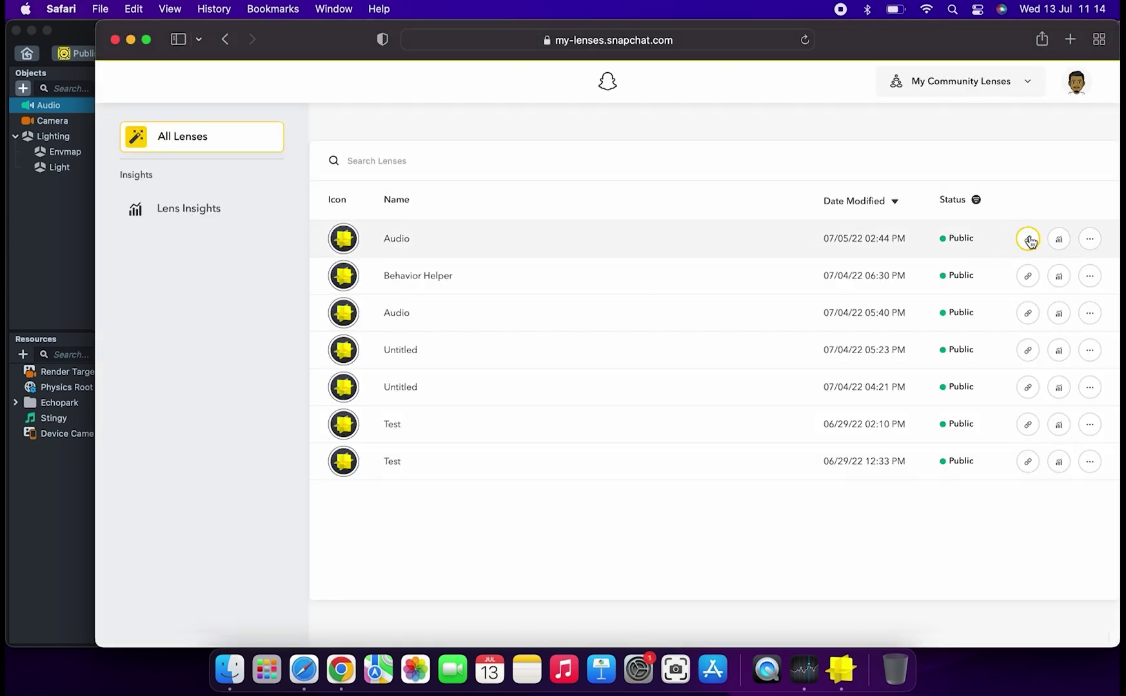
click(1028, 239)
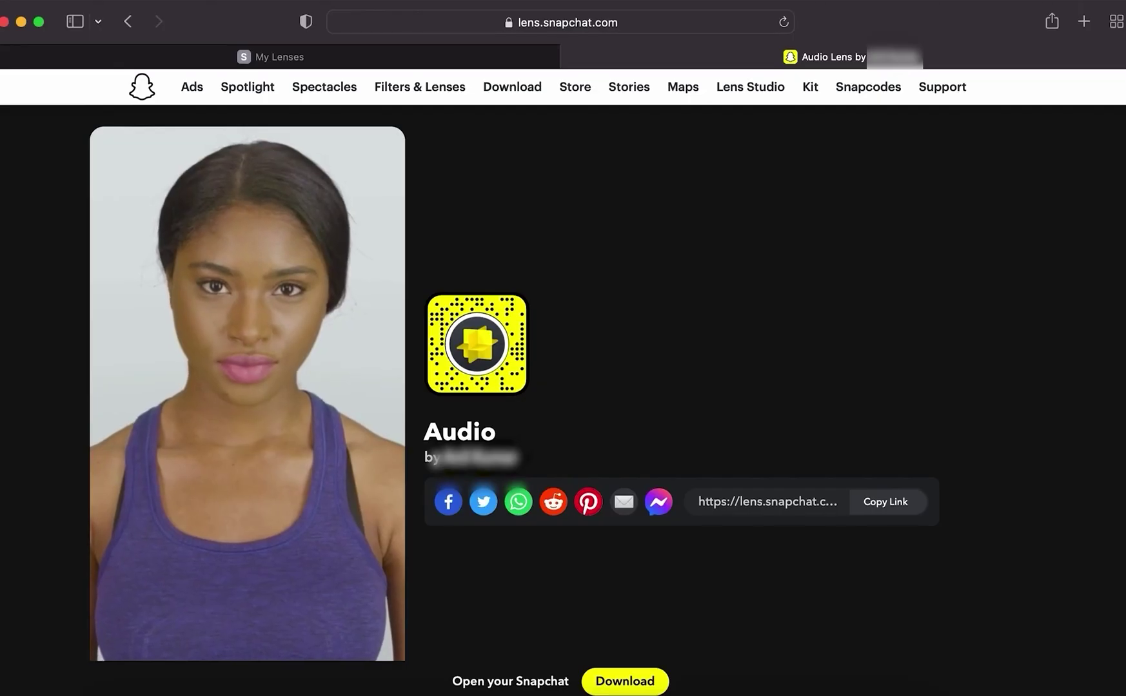